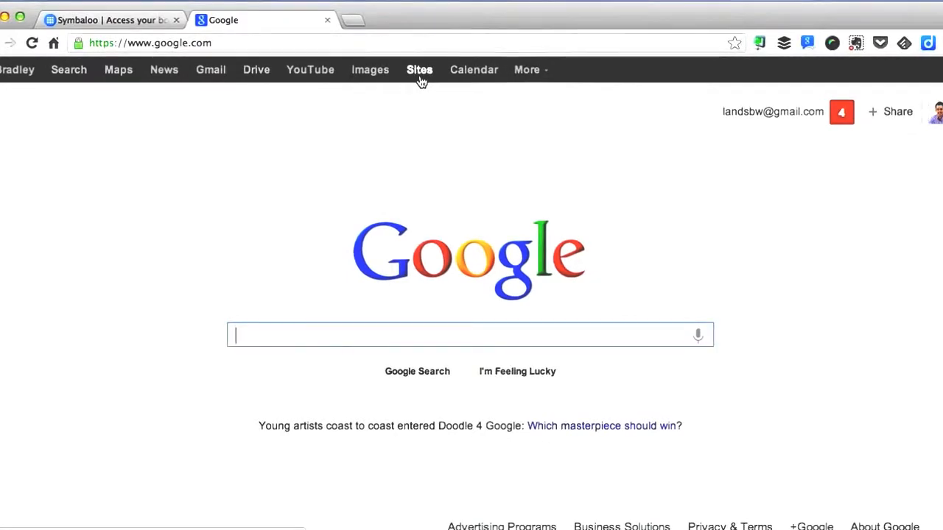
Open Google Sites from Google's full product list.
left_click(529, 71)
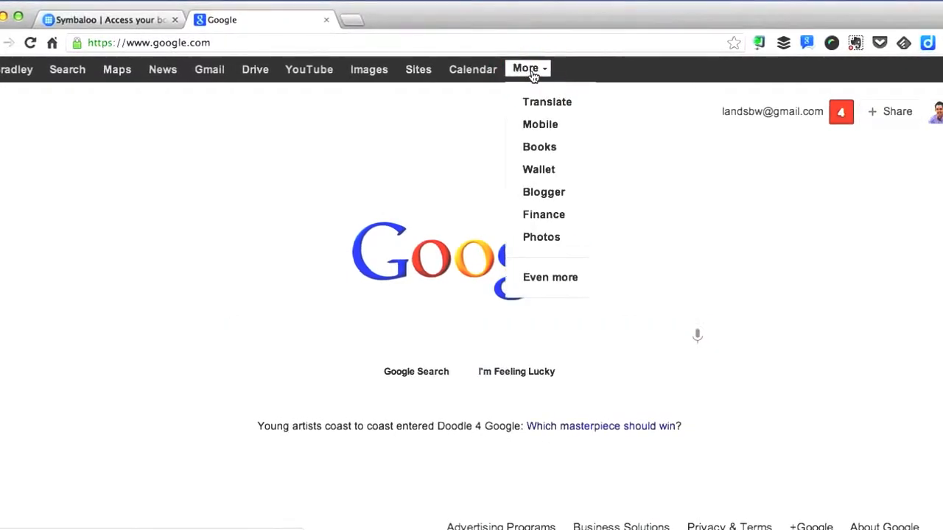
left_click(545, 277)
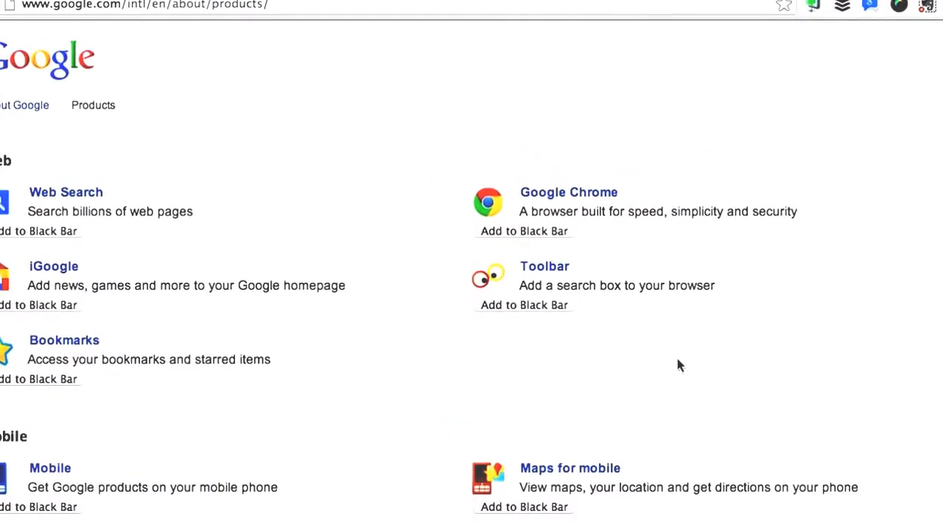
scroll(679, 365, "down", 10)
scroll(677, 361, "down", 5)
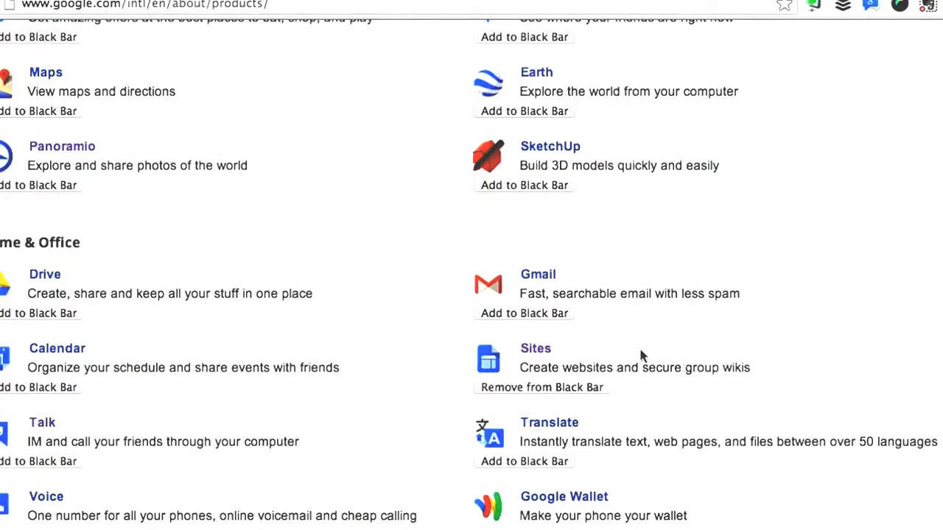
left_click(541, 349)
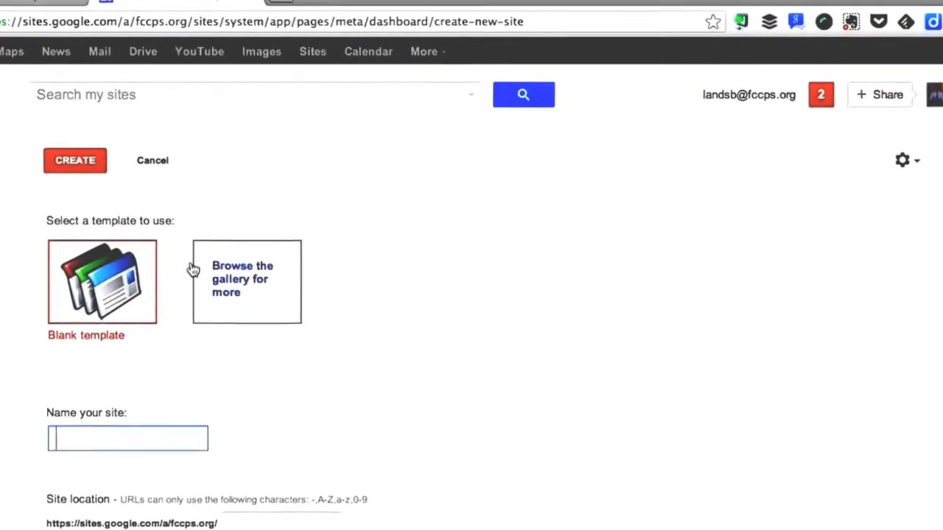
Browse the site template gallery's Schools & education category.
left_click(259, 296)
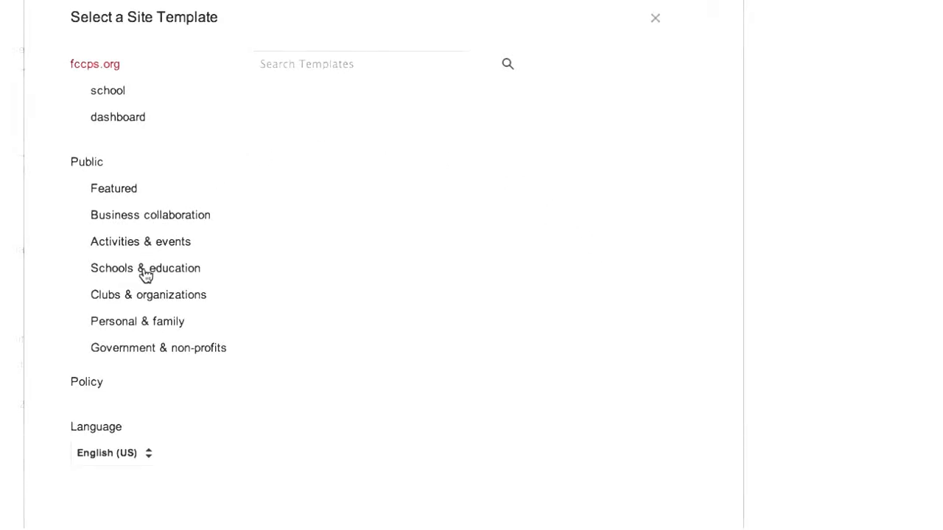
left_click(200, 271)
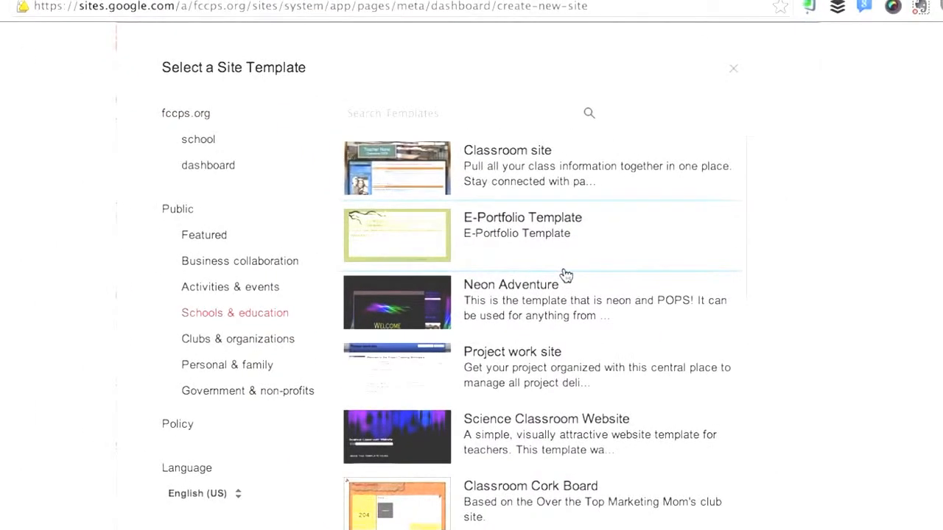
scroll(566, 275, "down", 3)
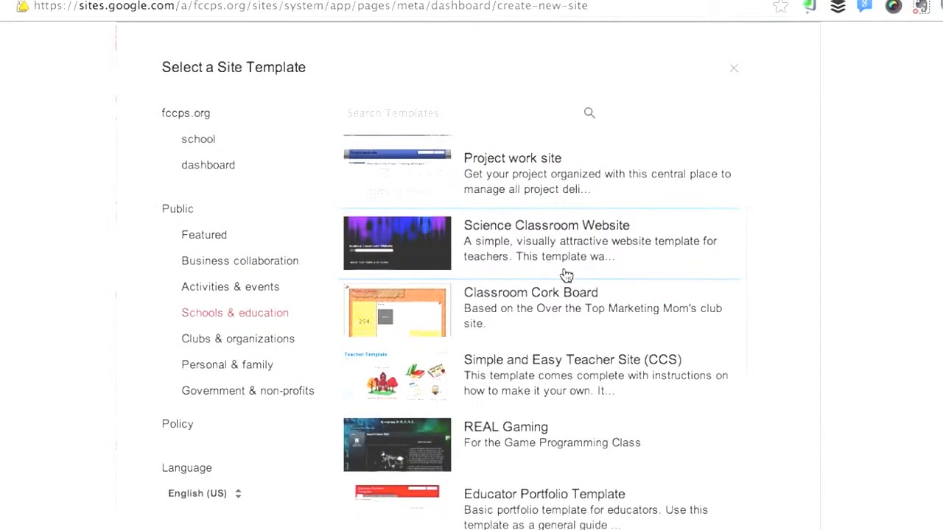
scroll(565, 274, "down", 2)
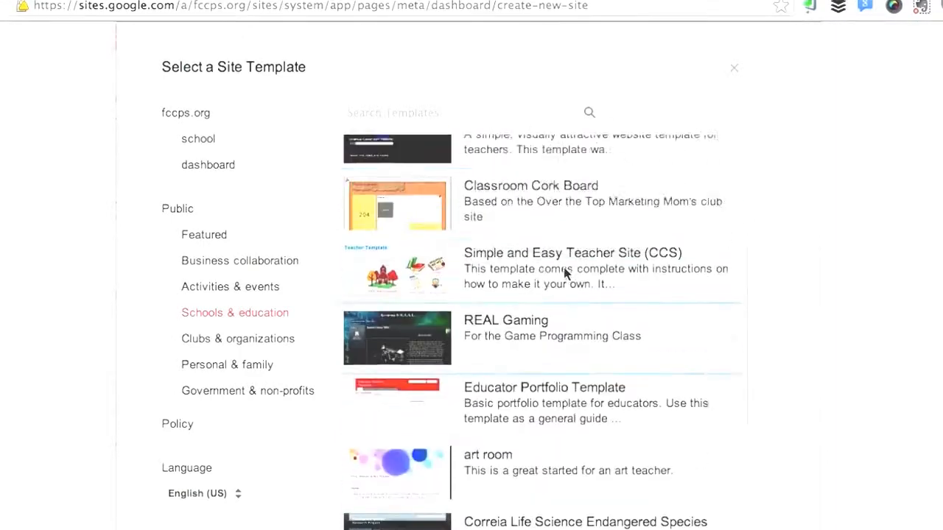
scroll(565, 272, "up", 6)
Search the public site templates for "classroom" and look through the matching templates.
left_click(214, 269)
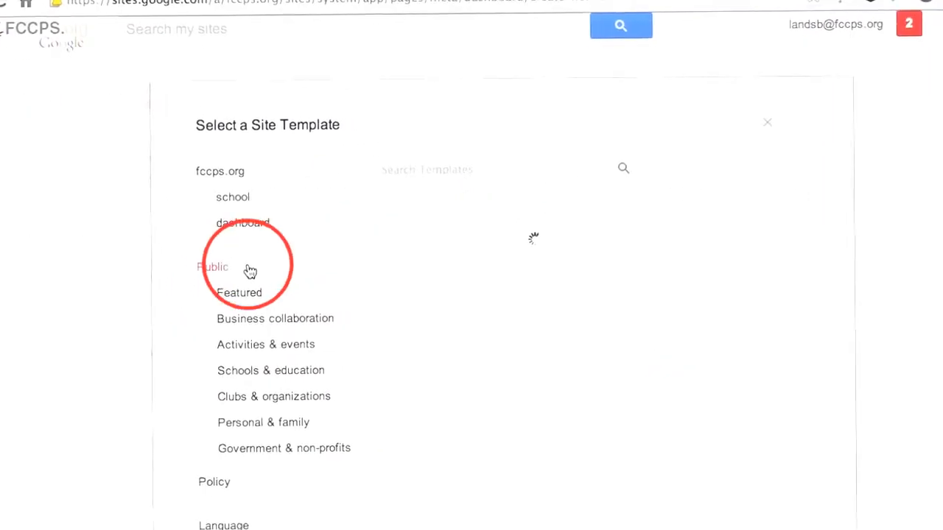
left_click(446, 162)
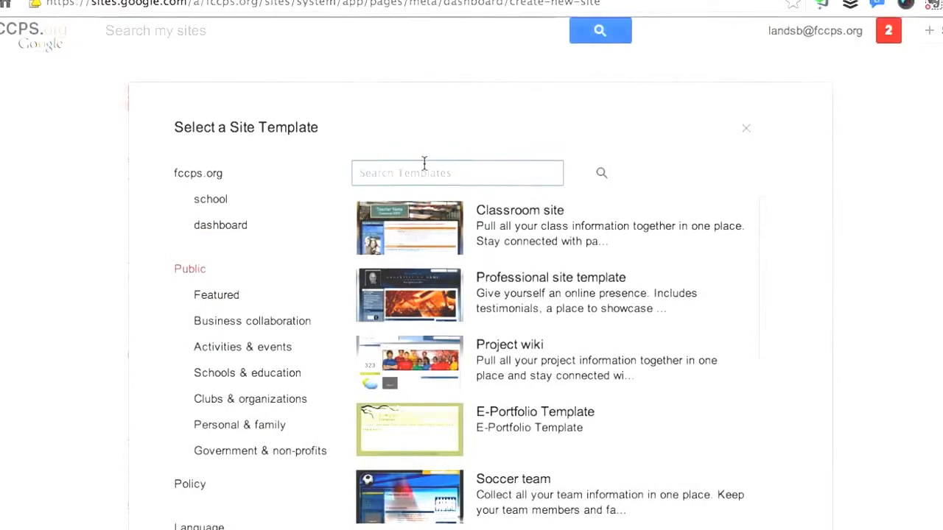
type("classr")
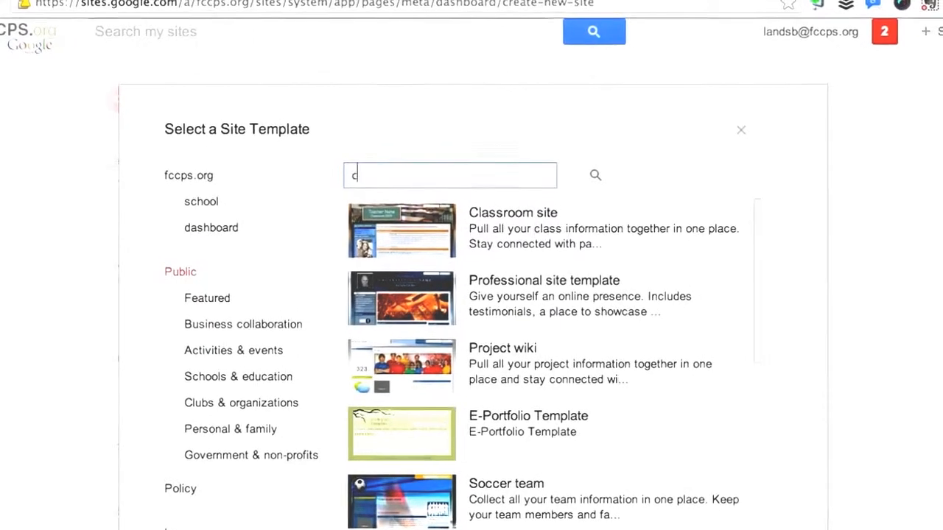
type("oom")
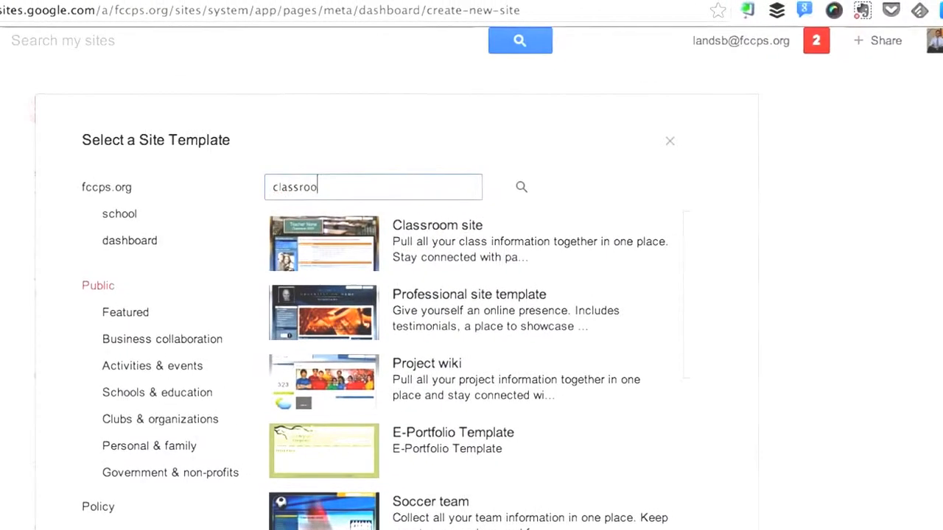
key("Return")
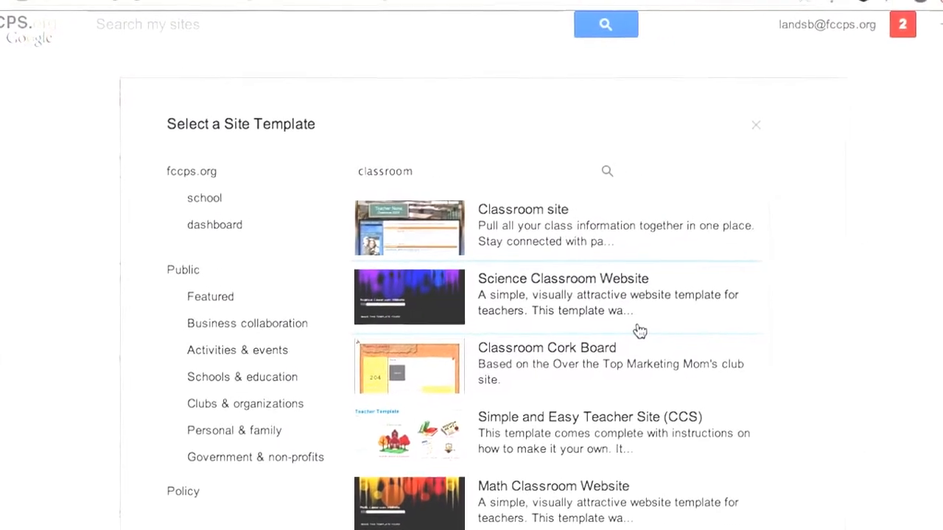
scroll(639, 331, "down", 1)
scroll(624, 333, "down", 2)
scroll(623, 332, "up", 3)
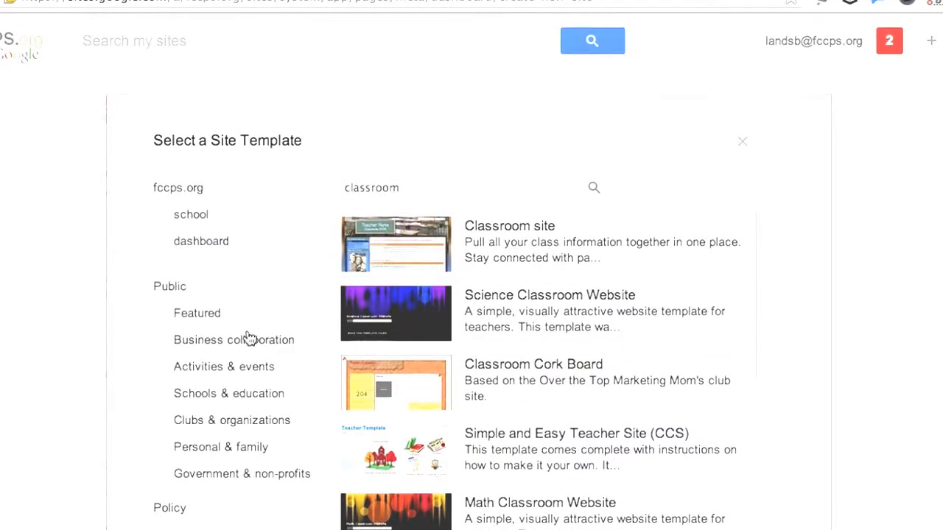
scroll(250, 337, "down", 3)
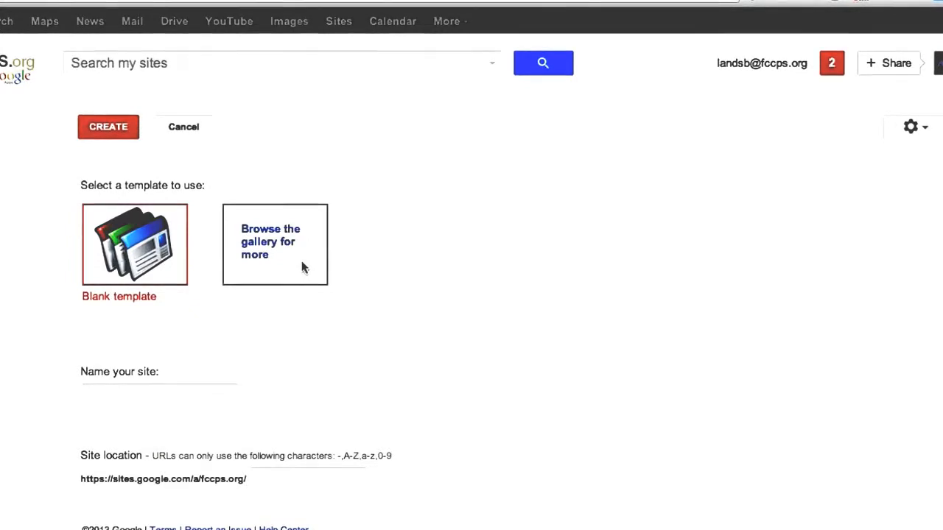
Name the new site "My Google Site" and check its location my-google-site.
scroll(221, 331, "down", 2)
left_click(154, 313)
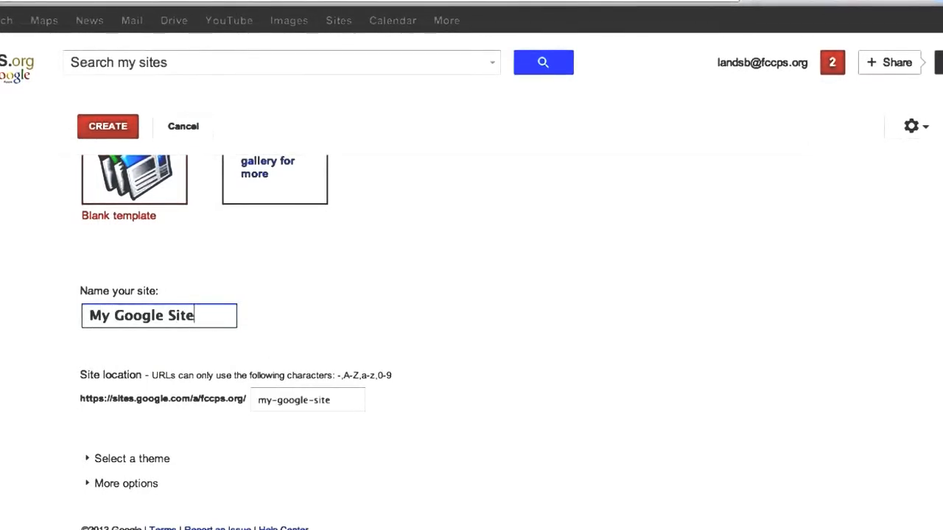
left_click(348, 399)
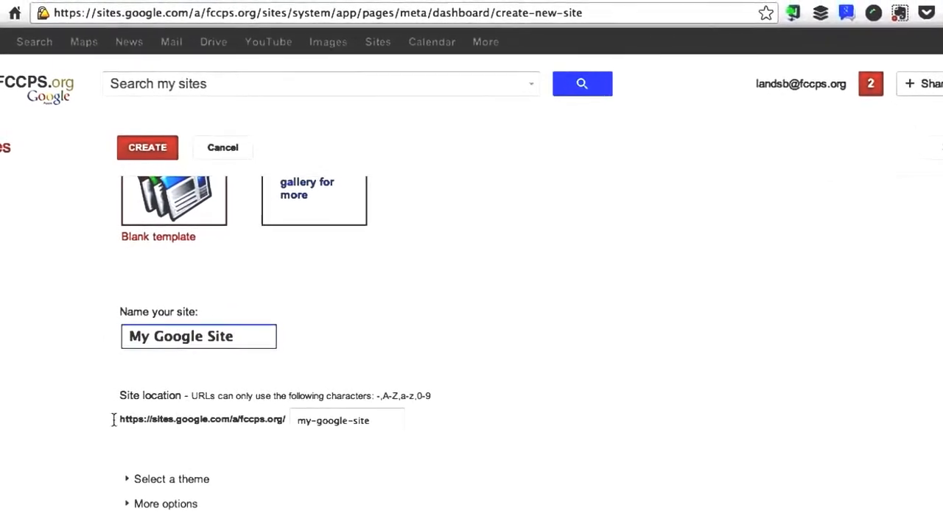
Browse the available site themes and choose the Notebook theme for the new site.
left_click(170, 480)
scroll(472, 495, "down", 1)
scroll(471, 495, "down", 8)
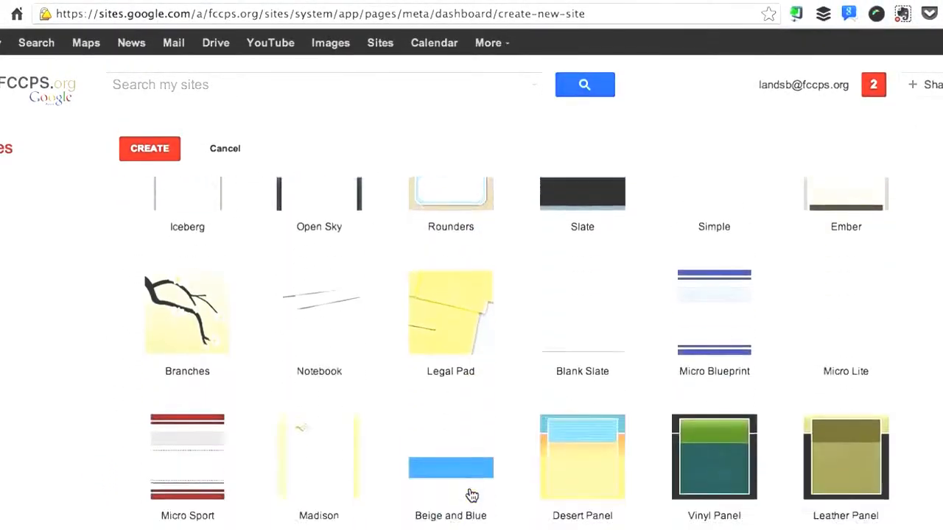
scroll(471, 495, "down", 2)
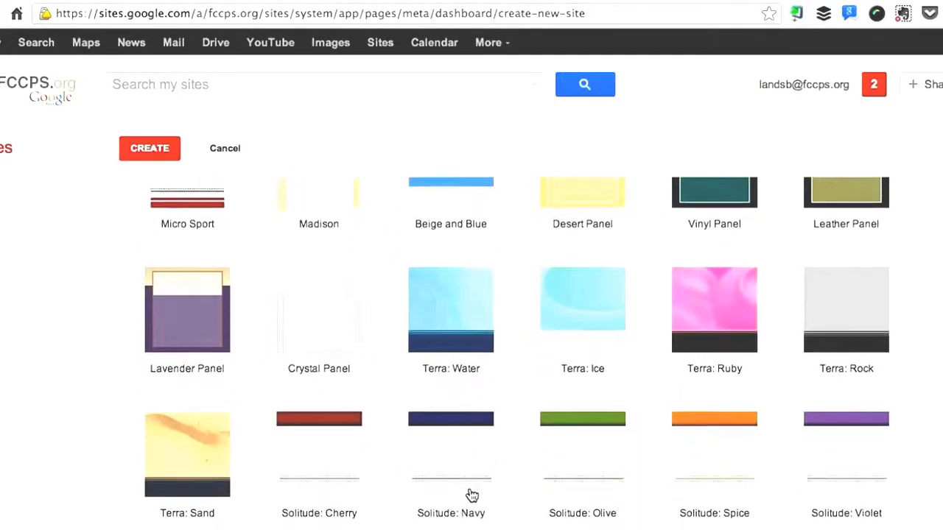
scroll(471, 495, "up", 1)
scroll(472, 495, "up", 4)
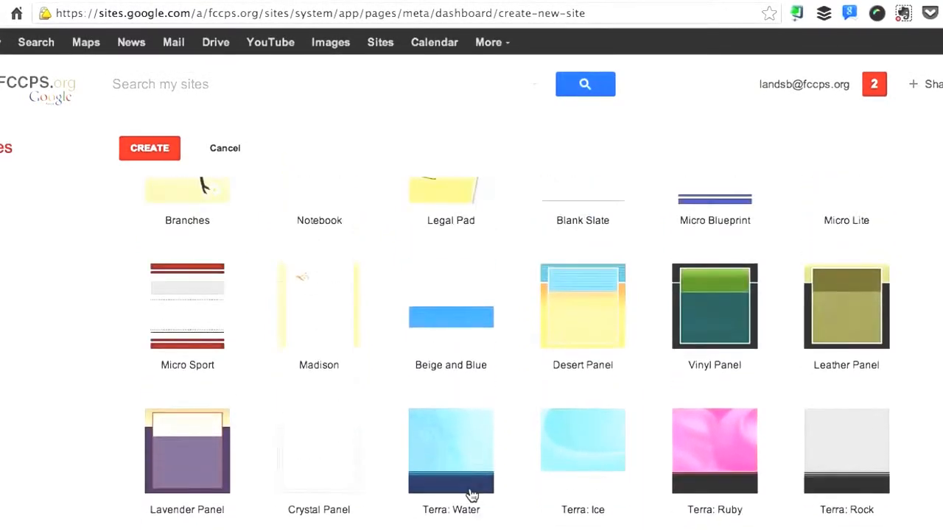
left_click(324, 295)
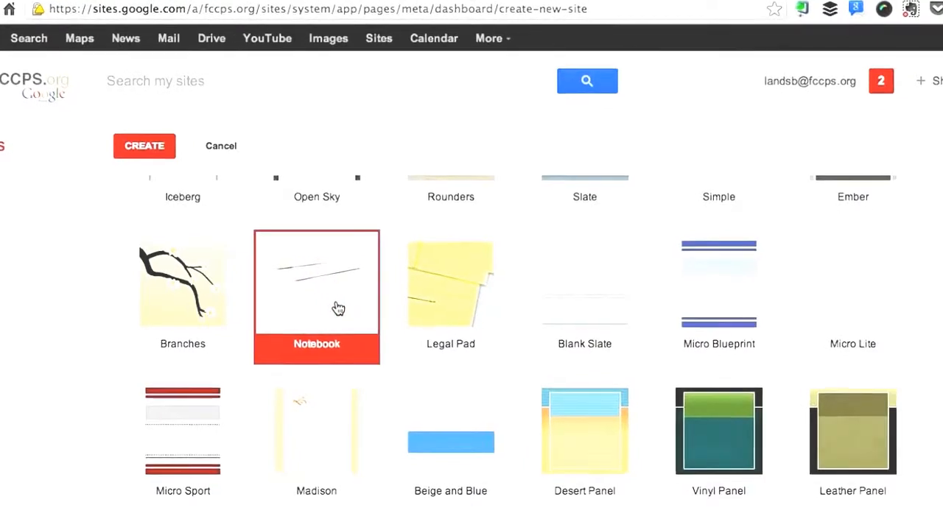
Enter "school, education," as the site categories in the additional site options.
scroll(471, 346, "down", 10)
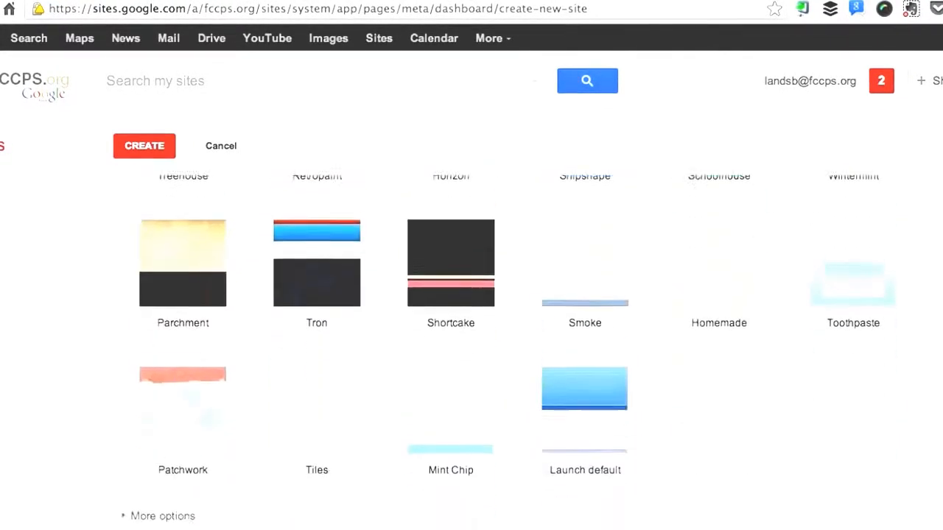
left_click(127, 509)
scroll(471, 331, "down", 3)
left_click(166, 377)
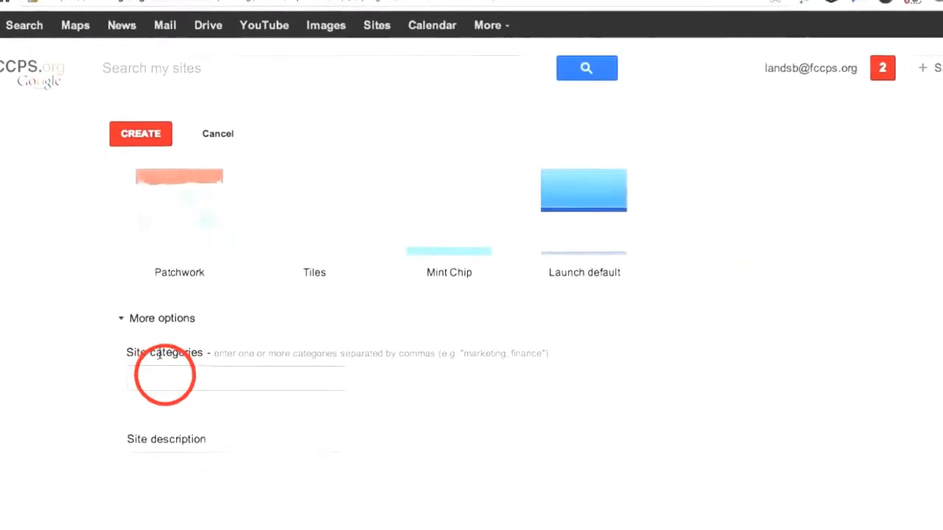
type("school,")
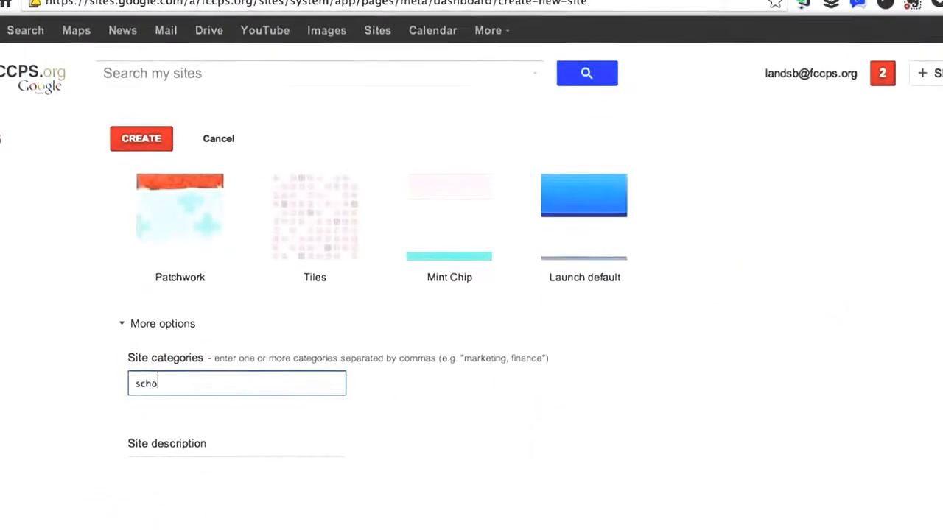
type(" education,")
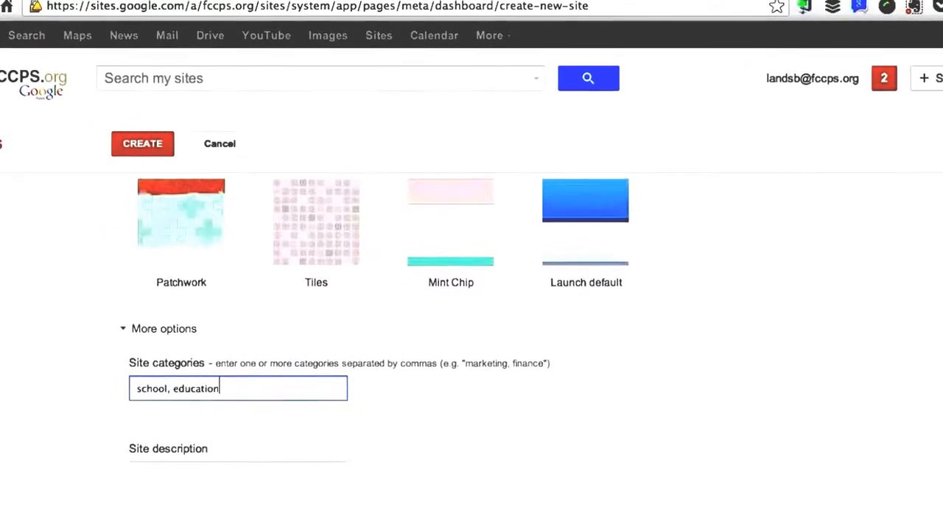
left_click(140, 483)
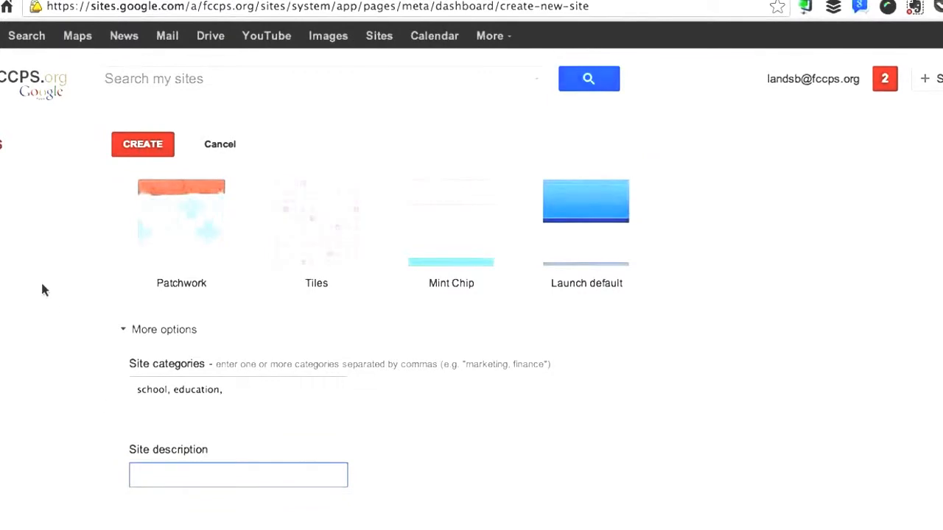
Review the new site's settings and create the site.
scroll(42, 289, "up", 15)
scroll(42, 290, "up", 2)
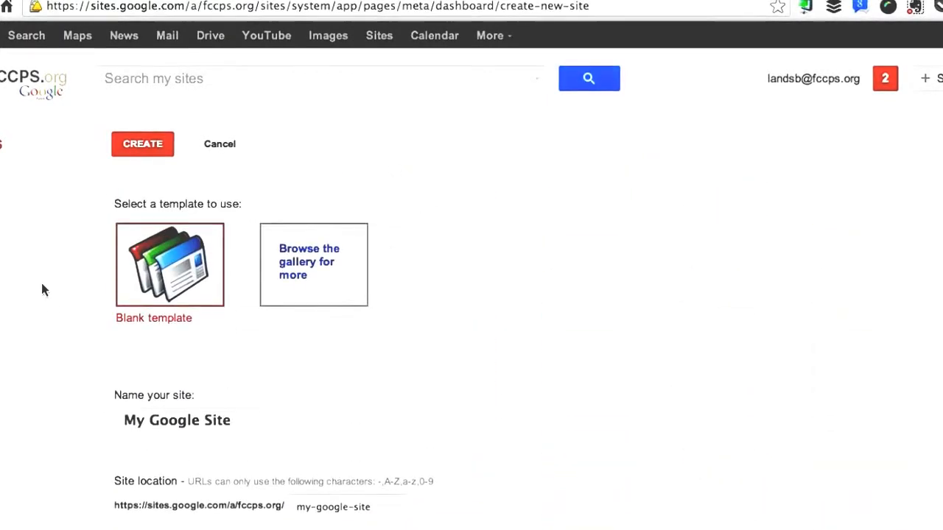
left_click(146, 144)
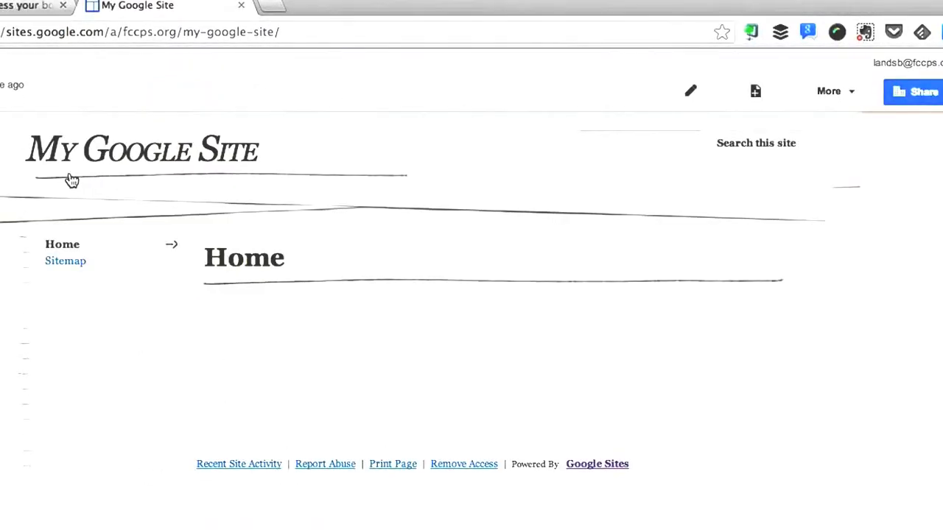
Add the text "I can type in text" to the home page, retitle the page "Google Site" and save it.
left_click(674, 92)
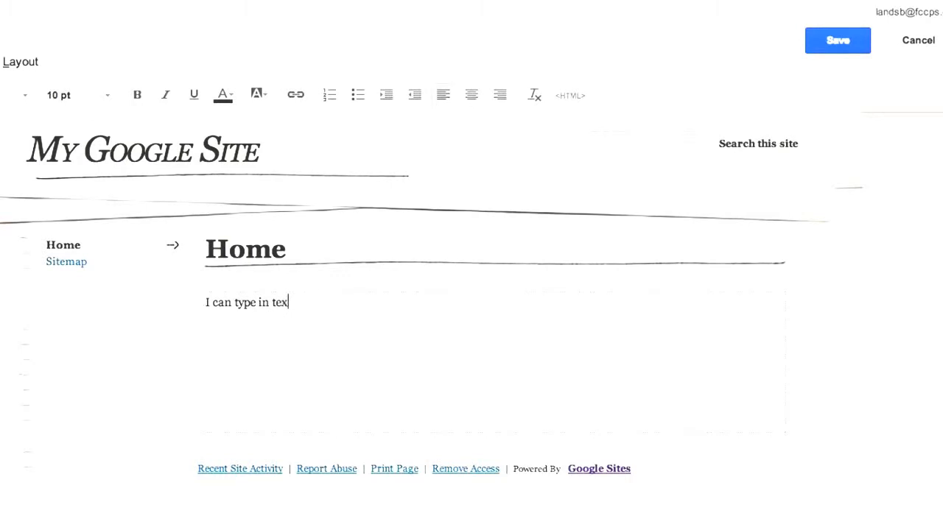
left_click(250, 249)
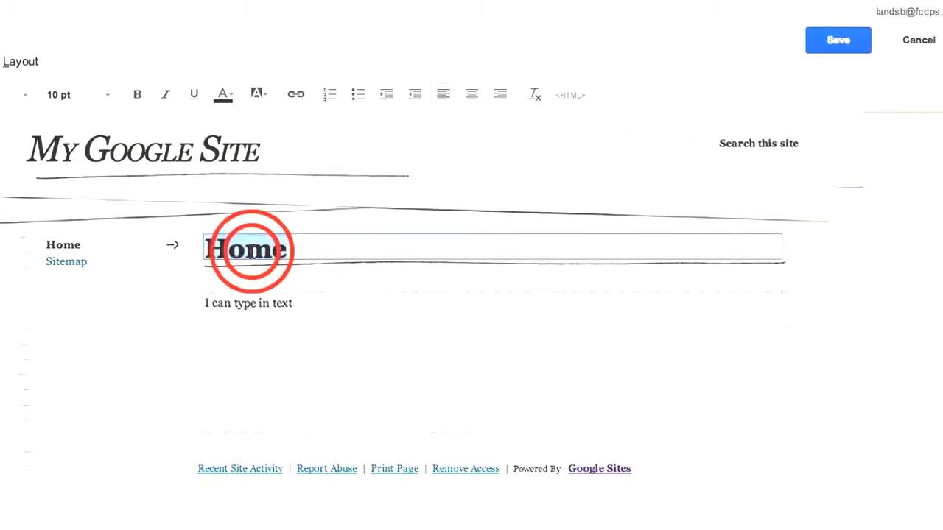
type("Google Site")
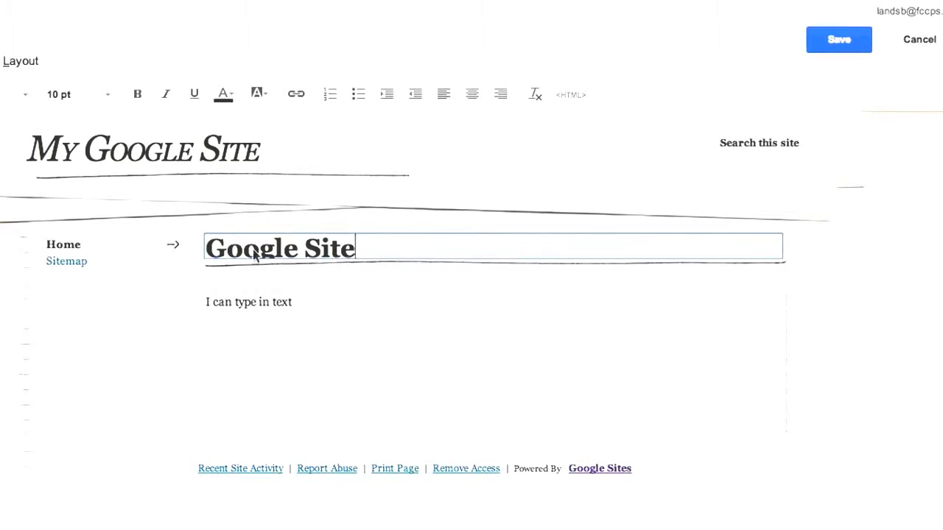
left_click(824, 42)
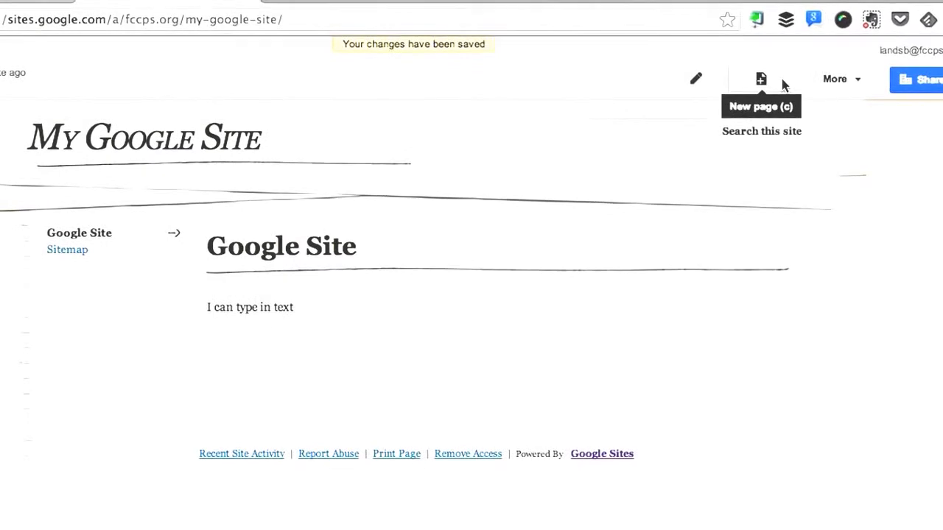
Create a new page named "Directions" using the Web Page template at the top level of the site.
left_click(784, 85)
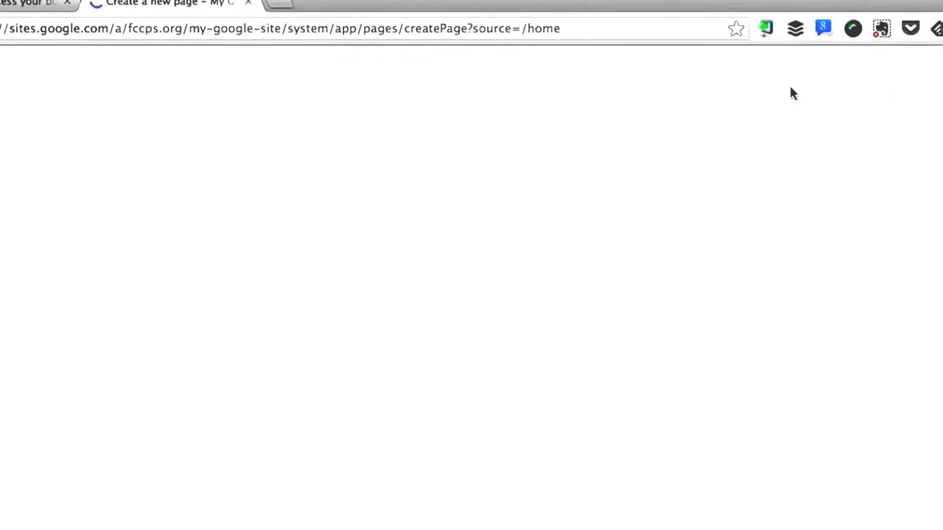
left_click(104, 250)
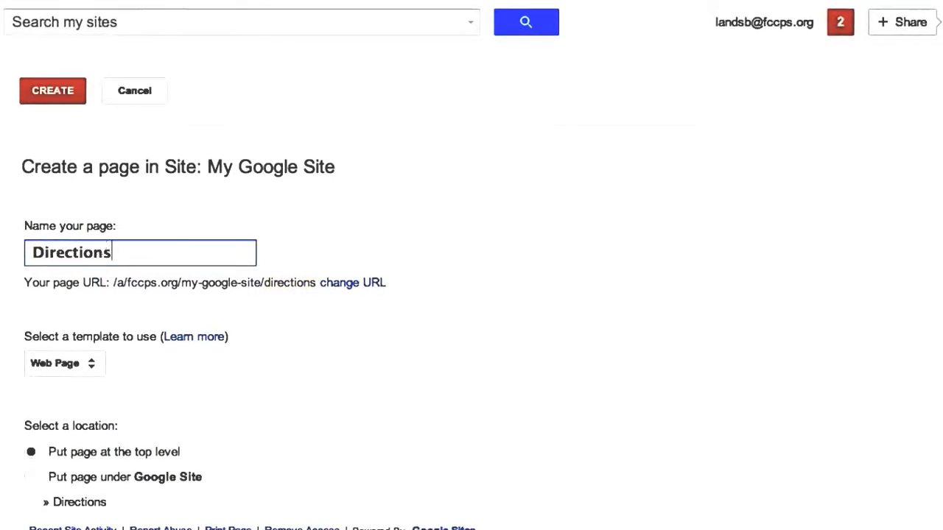
scroll(42, 332, "down", 1)
left_click(84, 309)
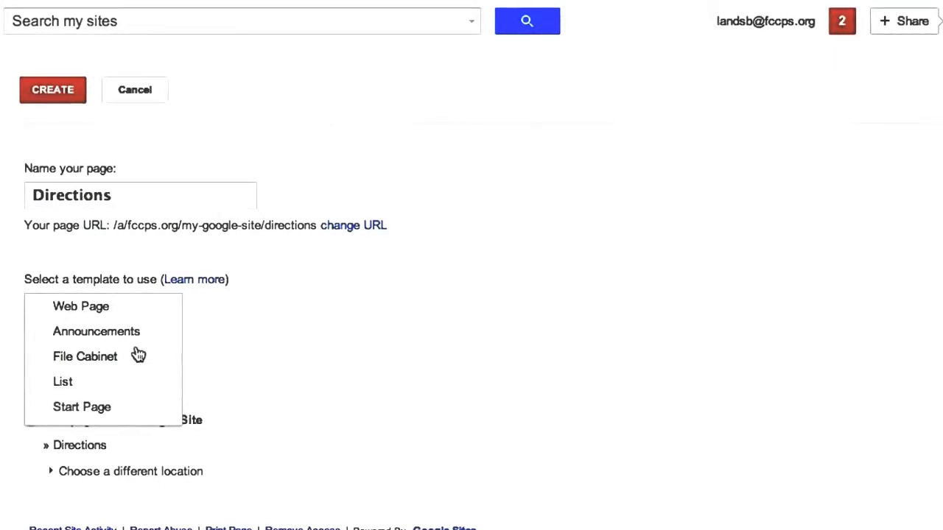
left_click(151, 309)
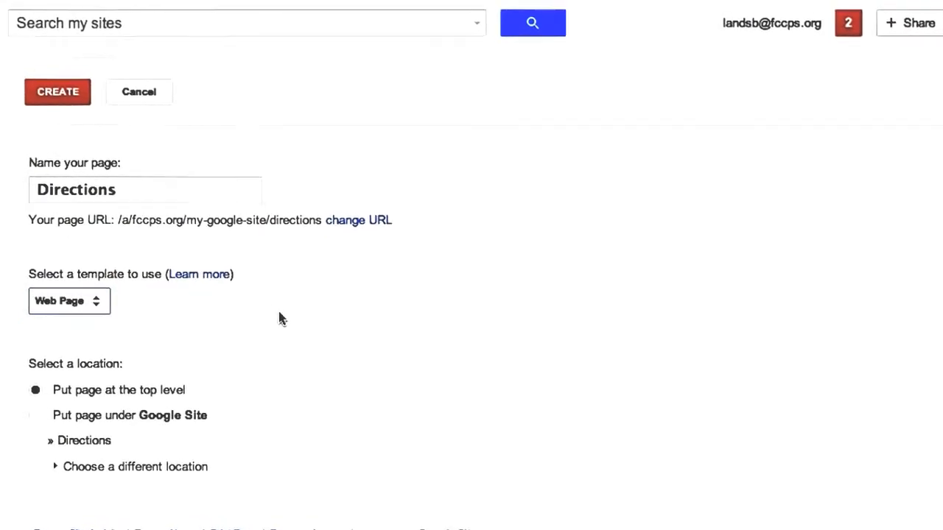
left_click(67, 97)
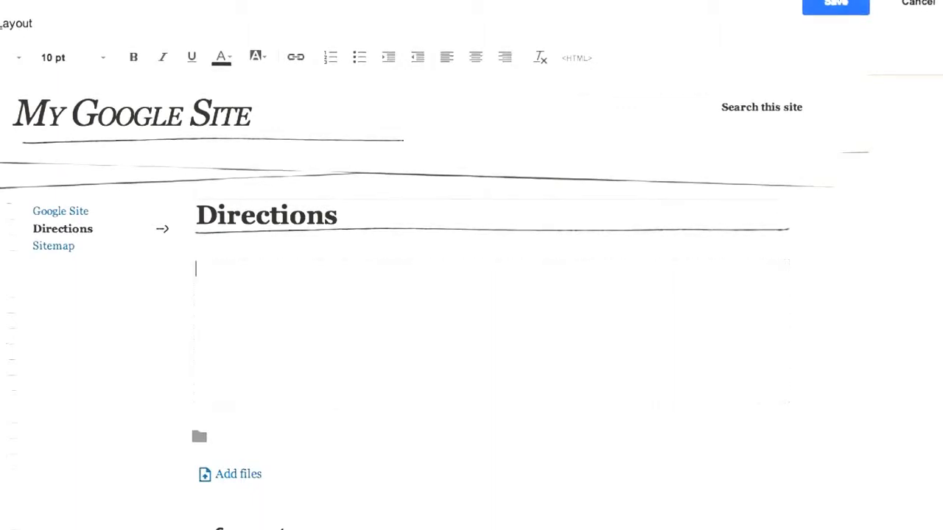
Review the options for inserting a YouTube video and an image without adding either, and save the Directions page.
left_click(0, 23)
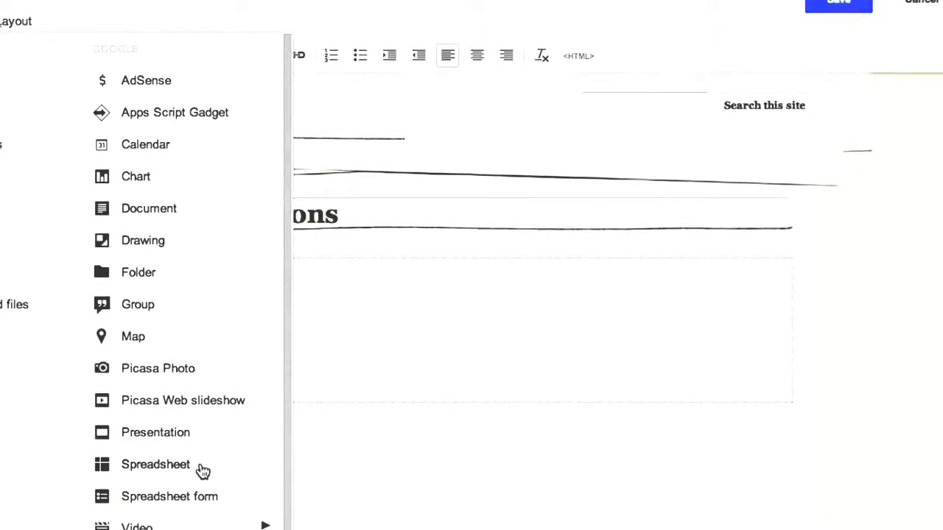
mouse_move(185, 520)
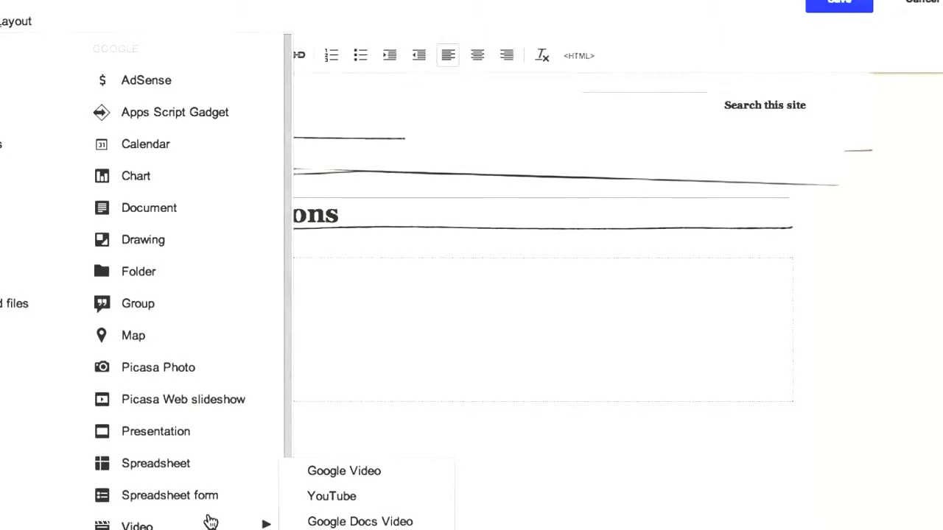
left_click(302, 505)
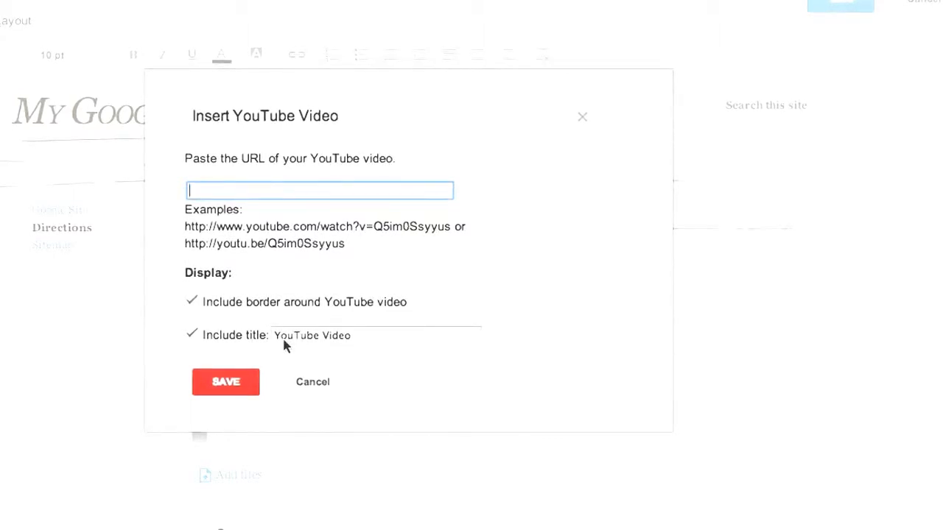
left_click(298, 381)
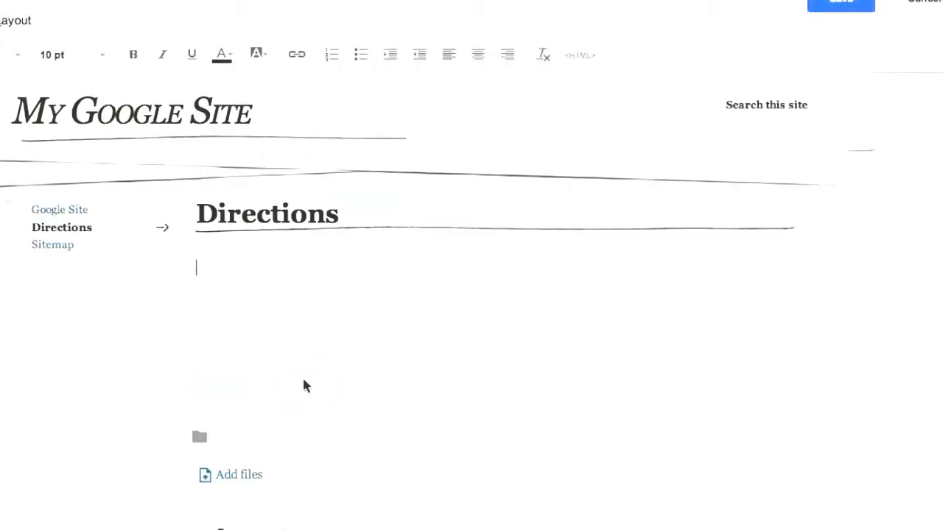
left_click(0, 20)
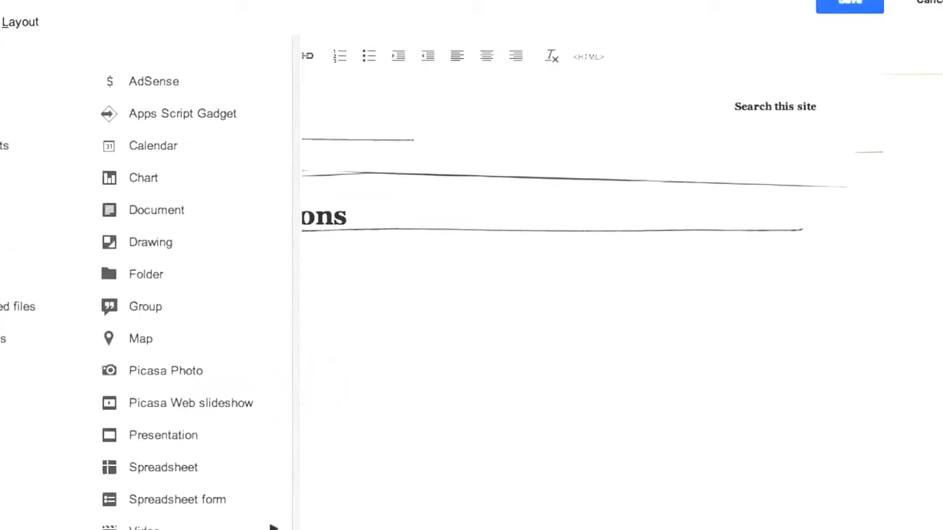
left_click(0, 82)
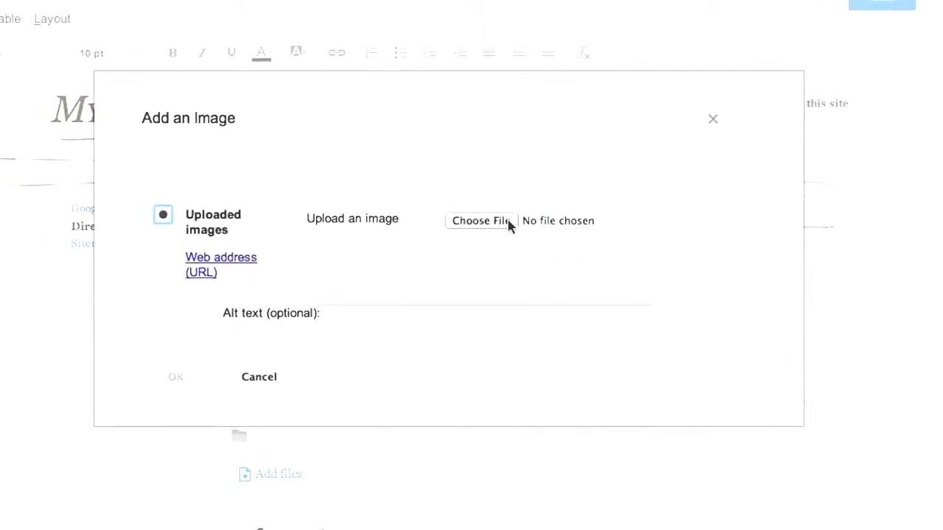
left_click(264, 371)
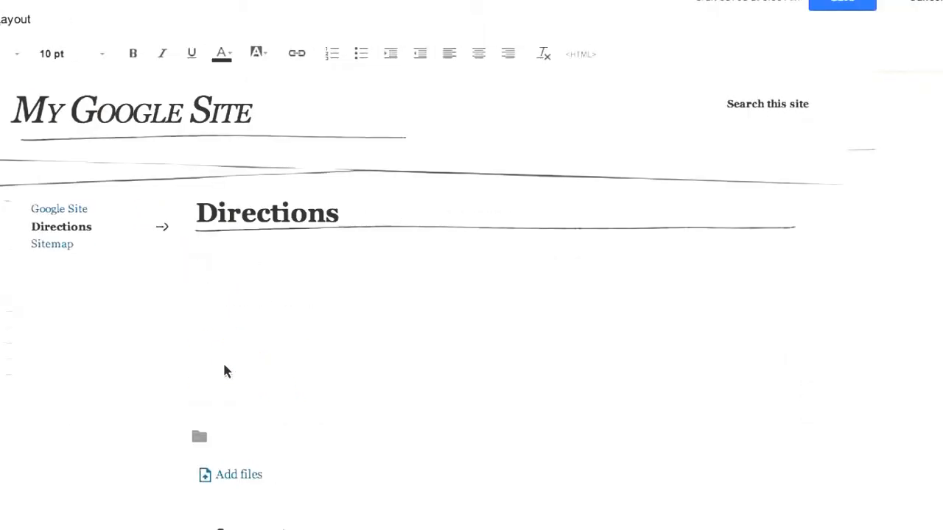
left_click(843, 4)
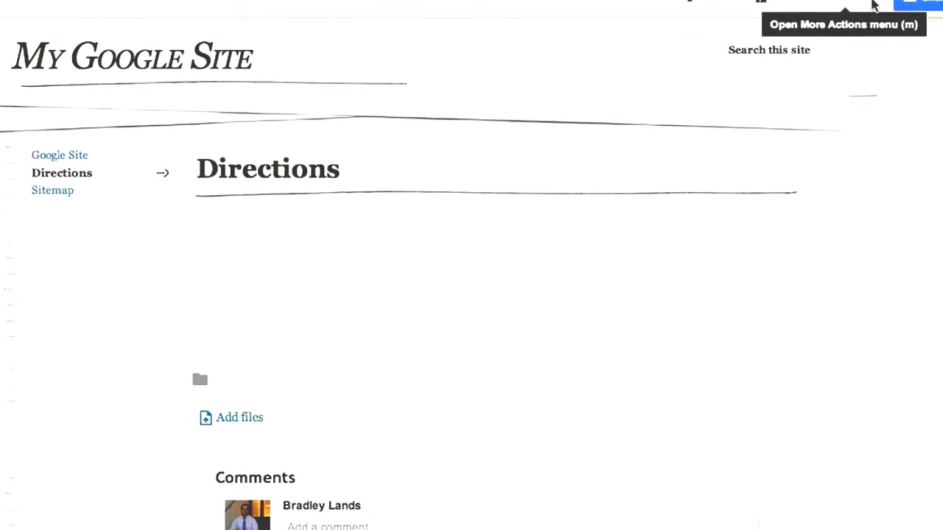
Review the Directions page's settings for display options, description and URL, and leave them without saving.
left_click(873, 6)
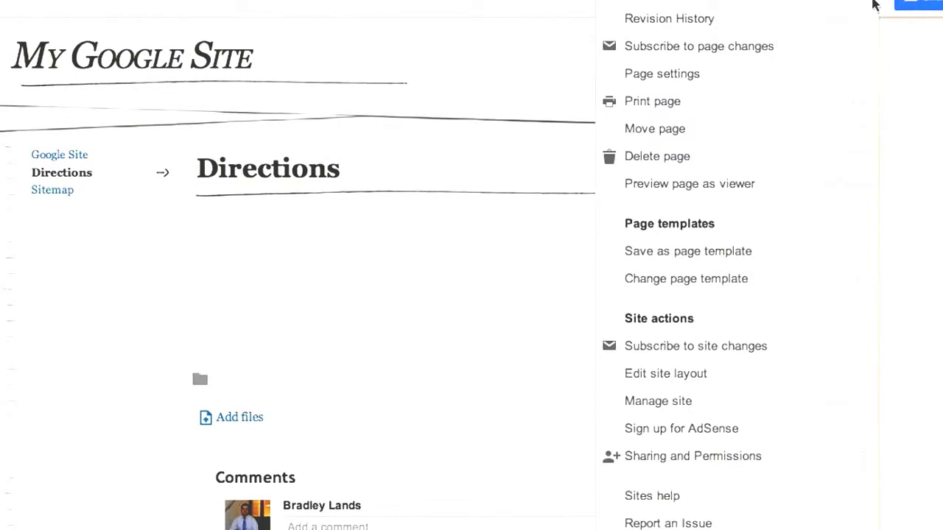
left_click(708, 84)
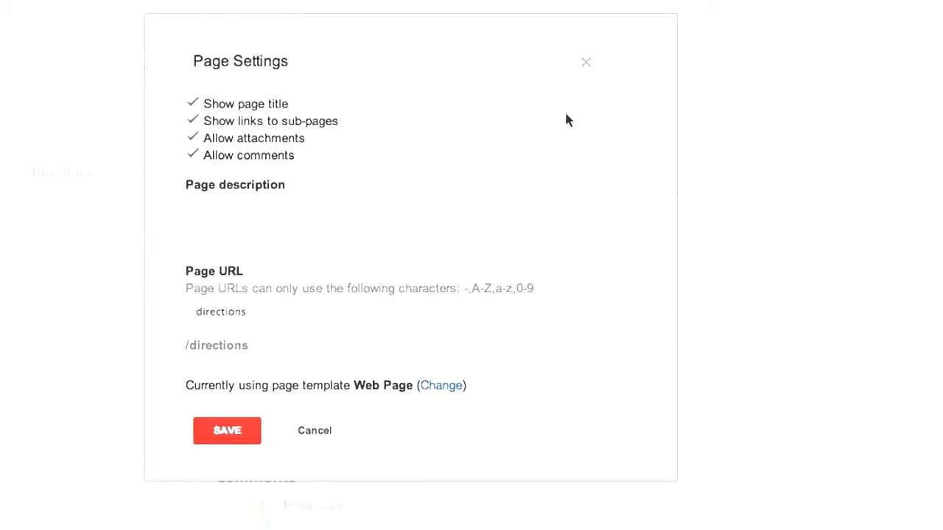
left_click(306, 427)
Edit the site layout to add horizontal navigation and close the layout editor.
left_click(847, 8)
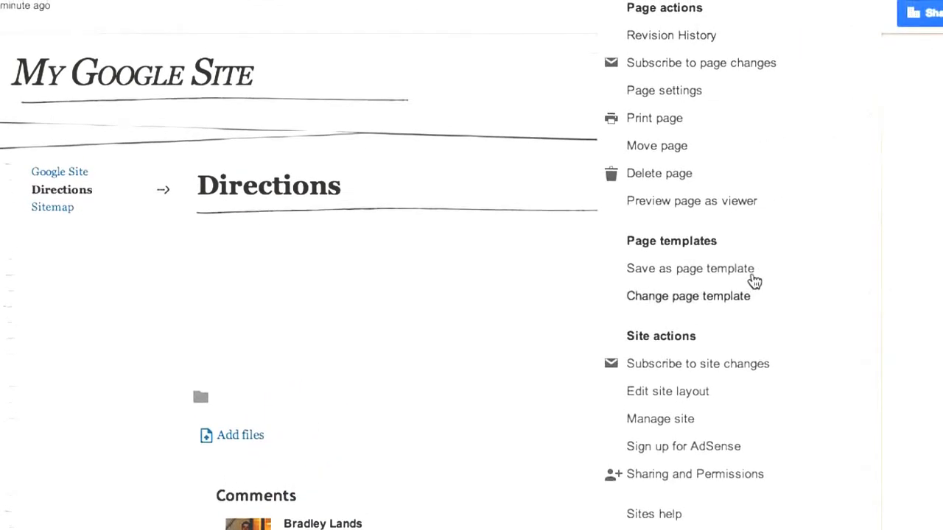
left_click(713, 385)
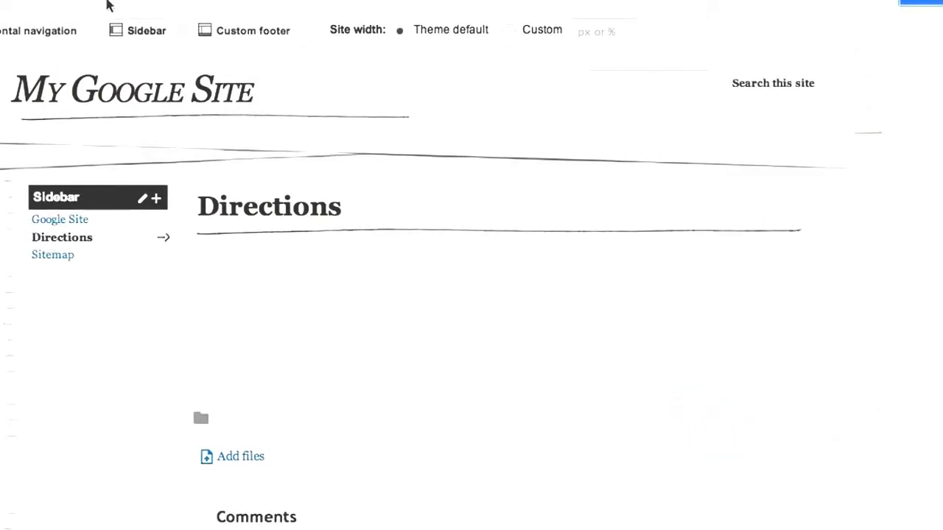
left_click(29, 31)
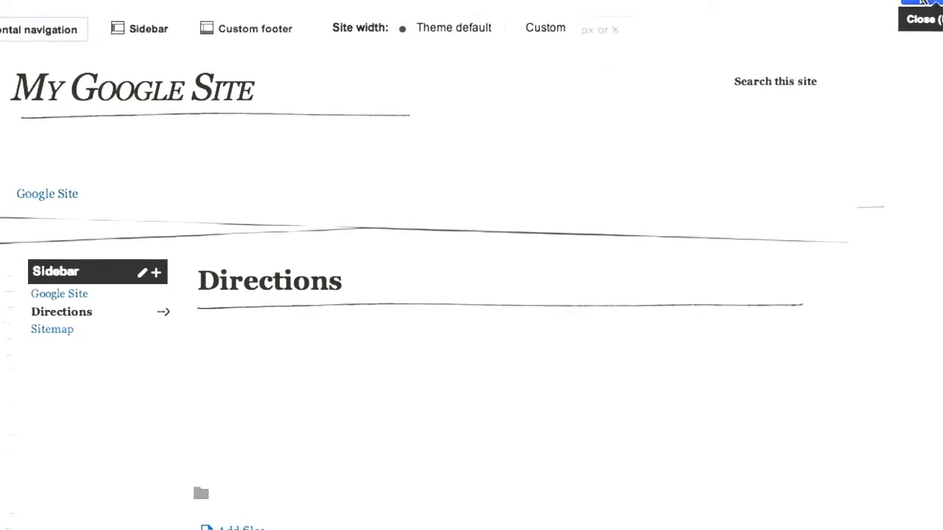
left_click(922, 4)
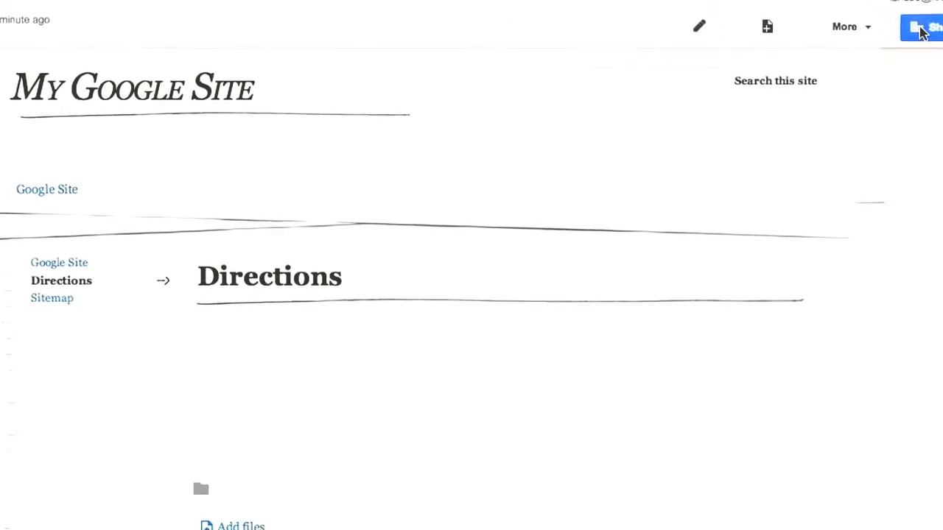
Open the additional page and site actions for the Directions page.
left_click(868, 27)
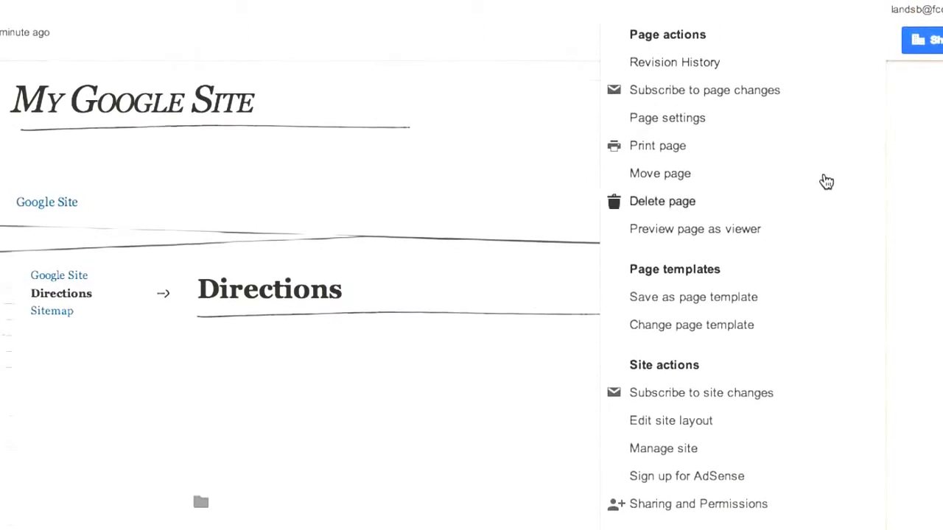